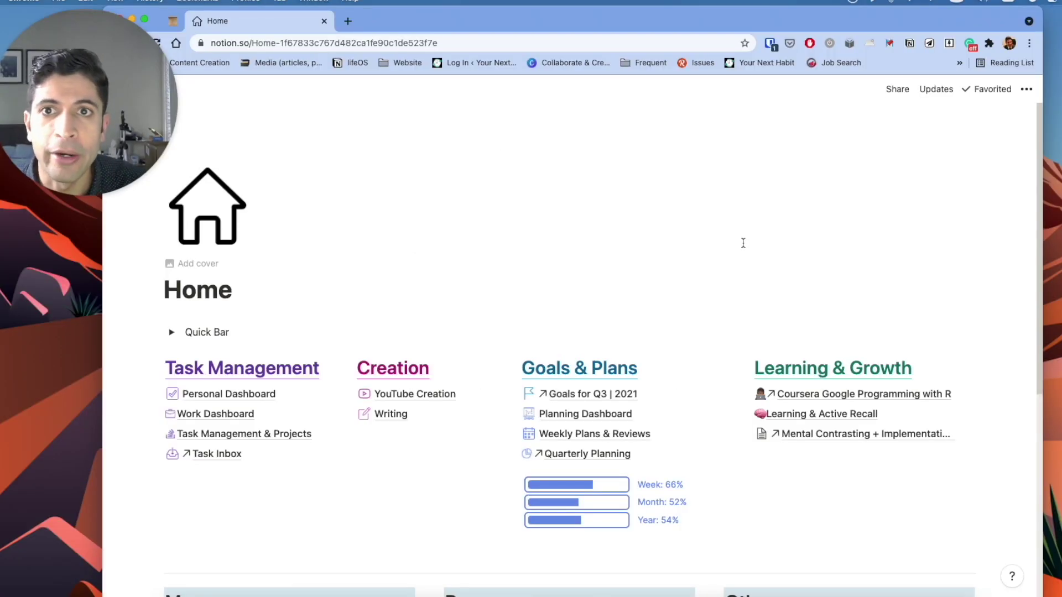
# Open two new browser tabs, each loading the Notion Home dashboard.
pyautogui.click(347, 21)
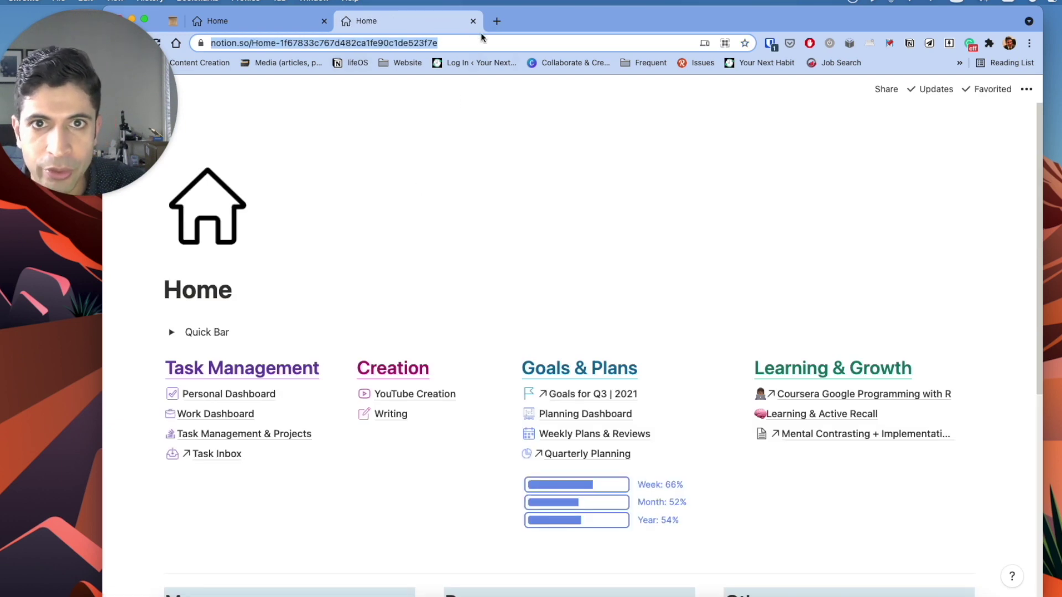
pyautogui.click(497, 21)
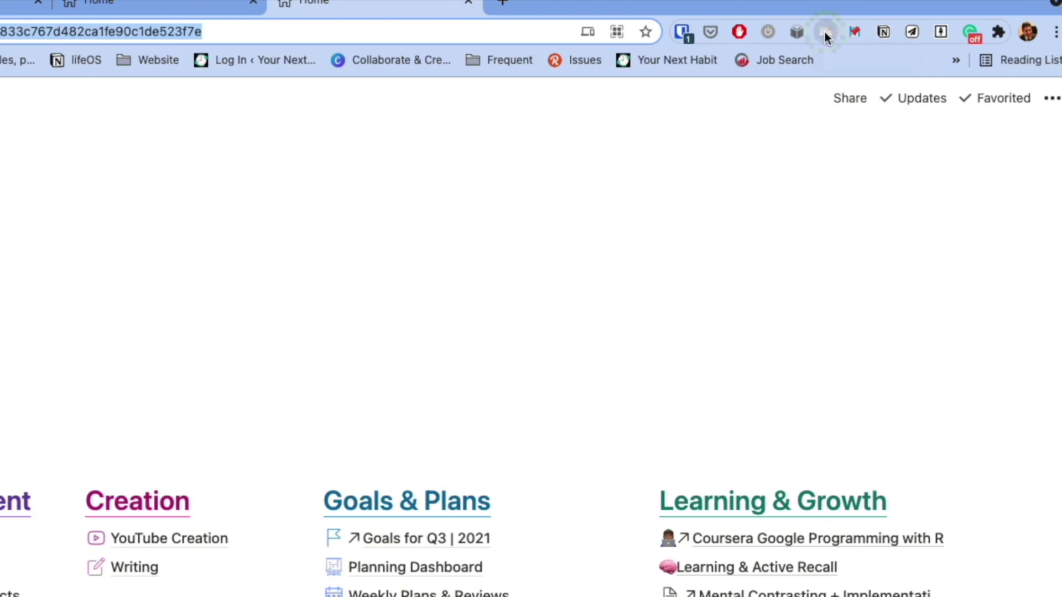
# Open the New Tab Redirect extension's Options page and focus its Redirect URL field.
pyautogui.rightClick(824, 33)
pyautogui.click(842, 117)
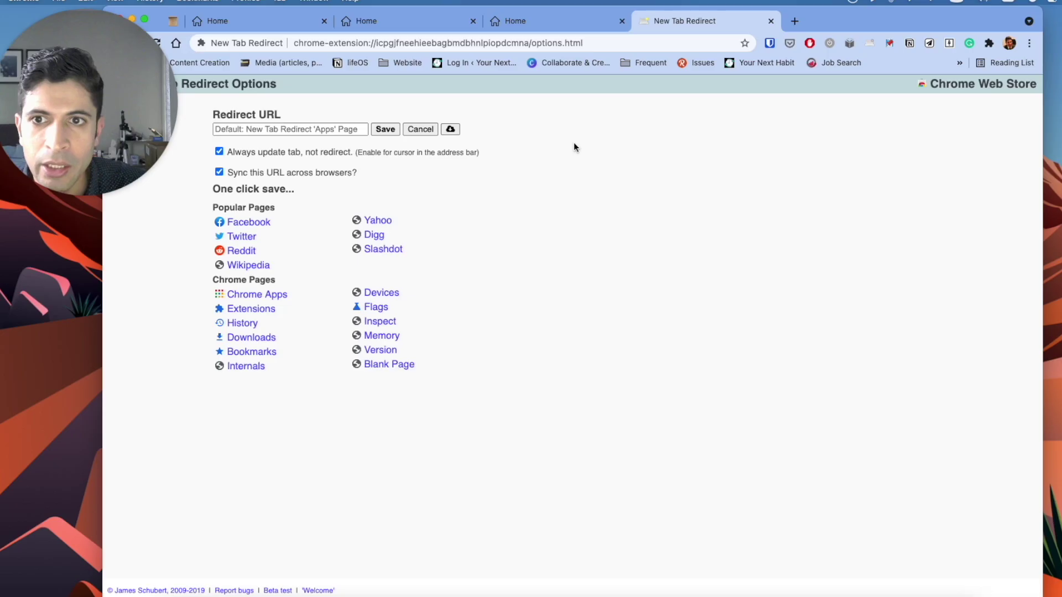
pyautogui.click(298, 129)
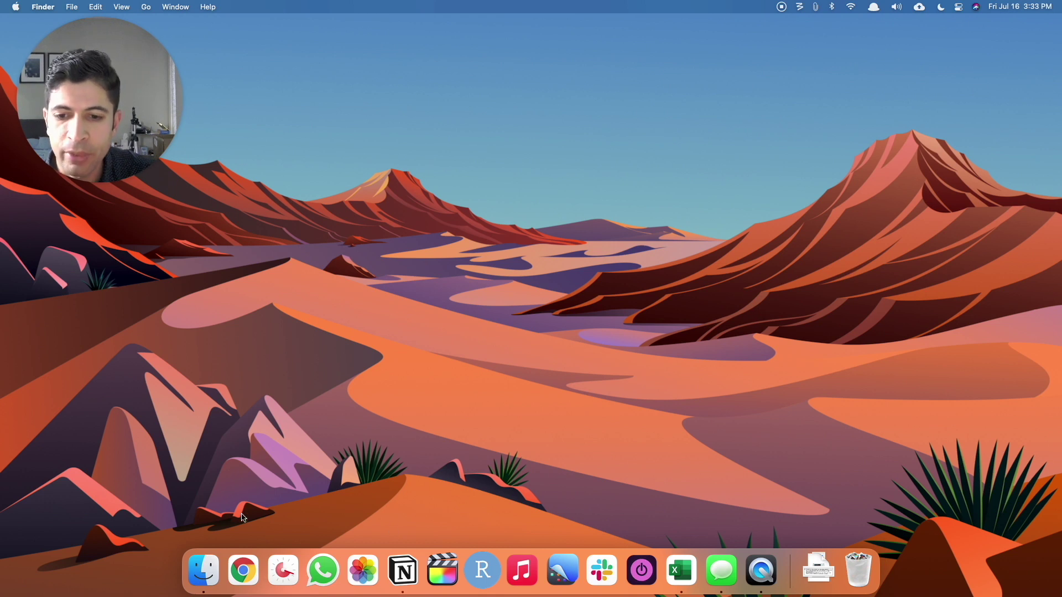
# Relaunch Chrome, switch to the pinned Task Inbox tab, and open a new Notion Home tab.
pyautogui.click(235, 570)
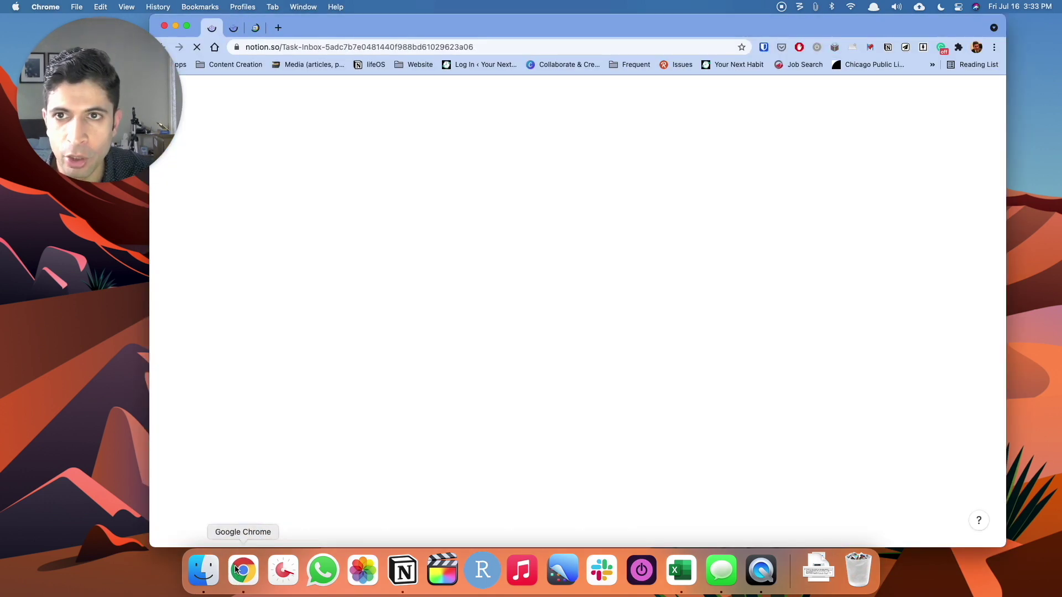
pyautogui.click(220, 31)
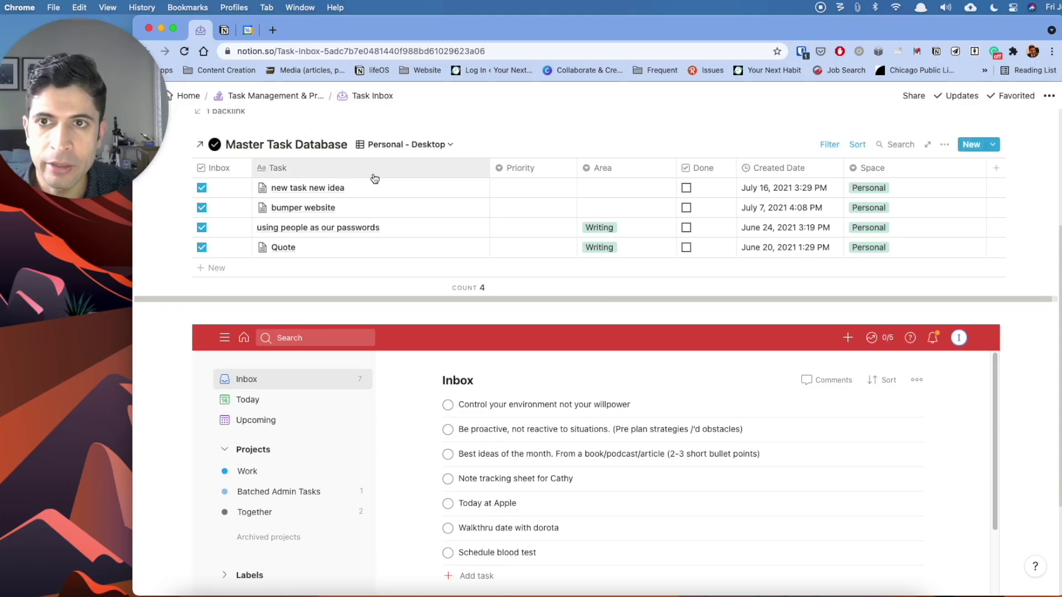
pyautogui.click(276, 32)
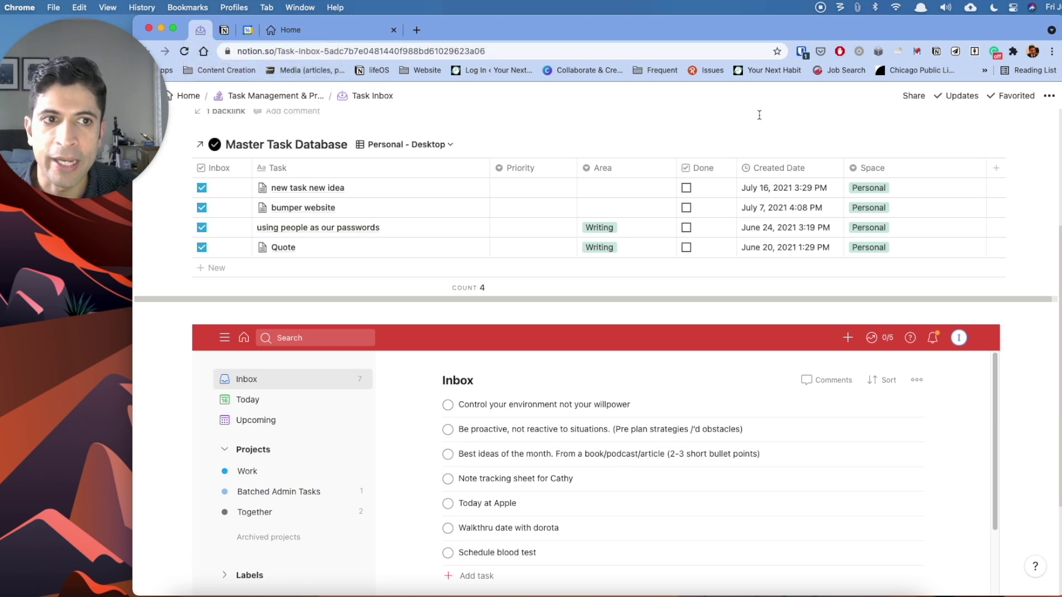
# Add a Master Task Database task titled 'new task new idea' as an empty page.
pyautogui.click(963, 151)
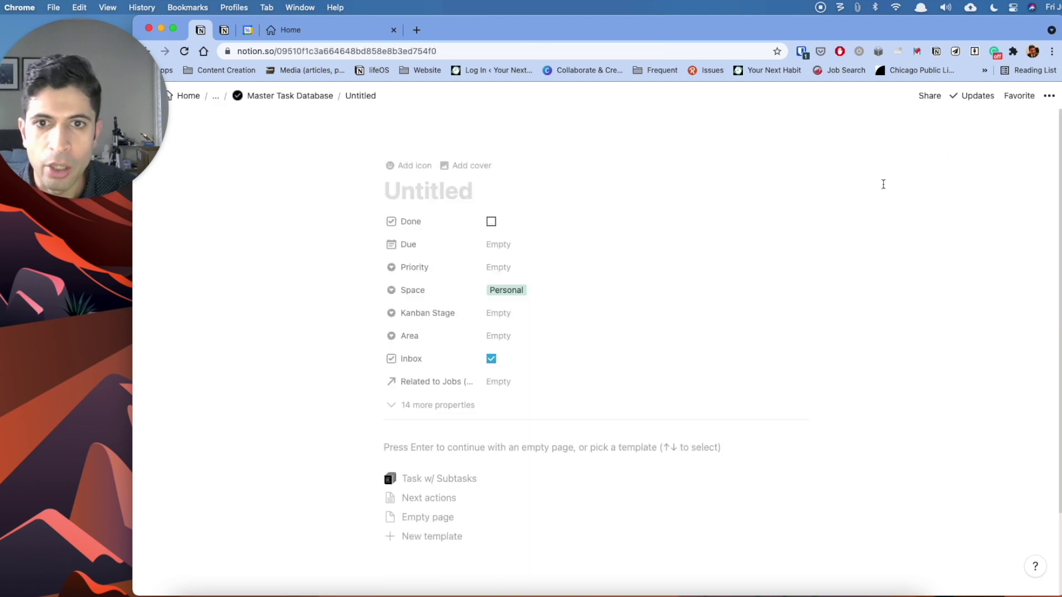
pyautogui.write('new task')
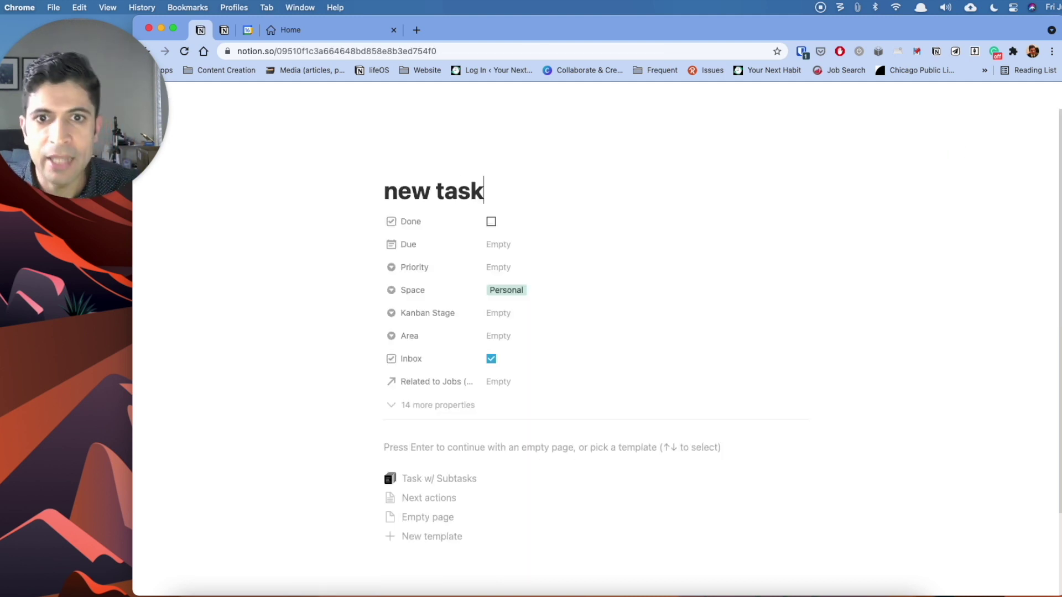
pyautogui.write(' new idea')
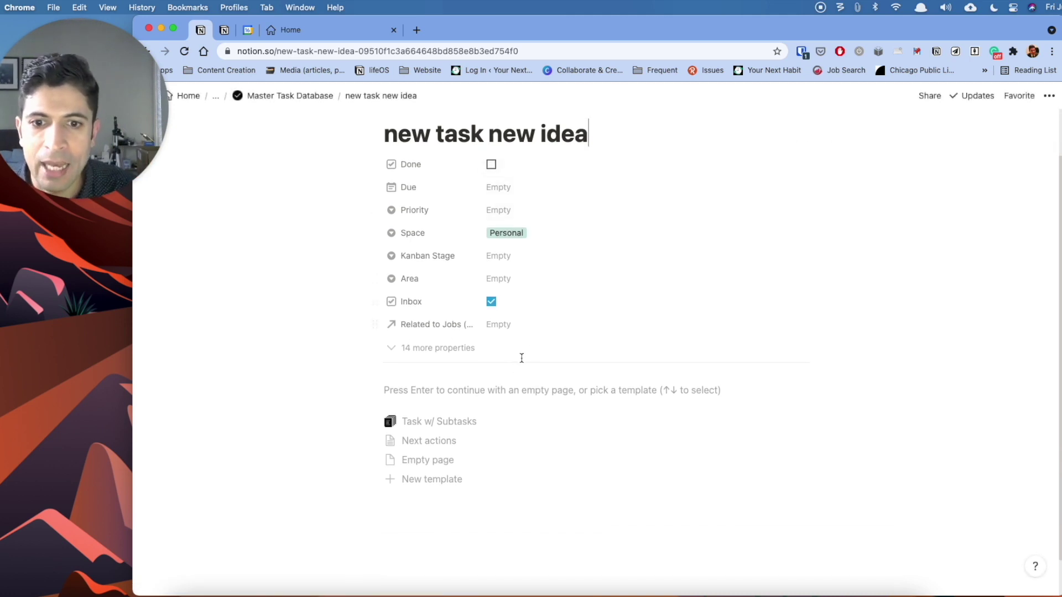
pyautogui.click(492, 386)
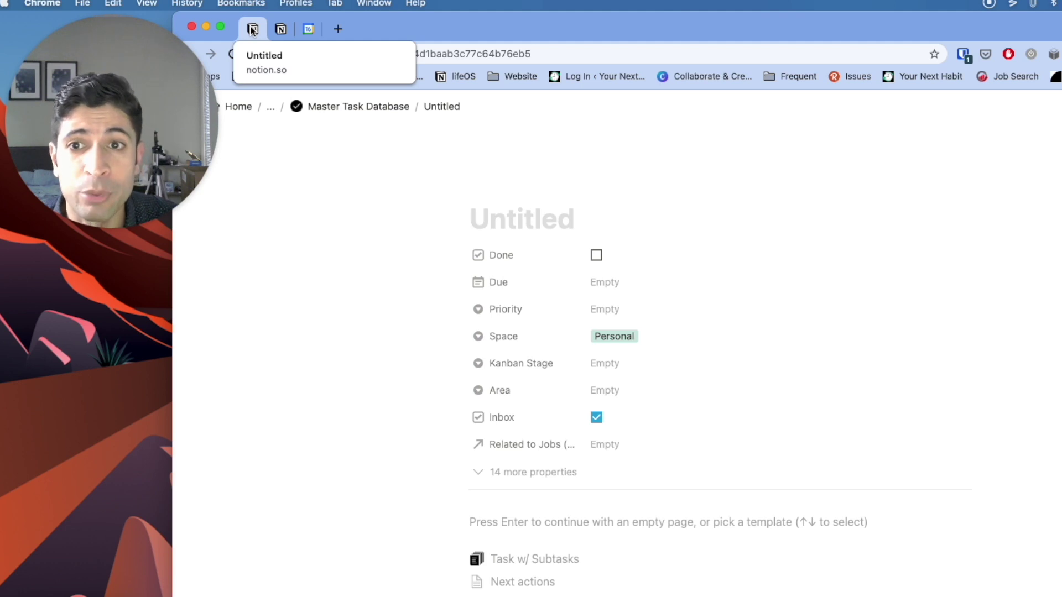
# View the Personal Dashboard's Agenda | Week July 12 - 18 page, then switch to Google Calendar.
pyautogui.click(279, 29)
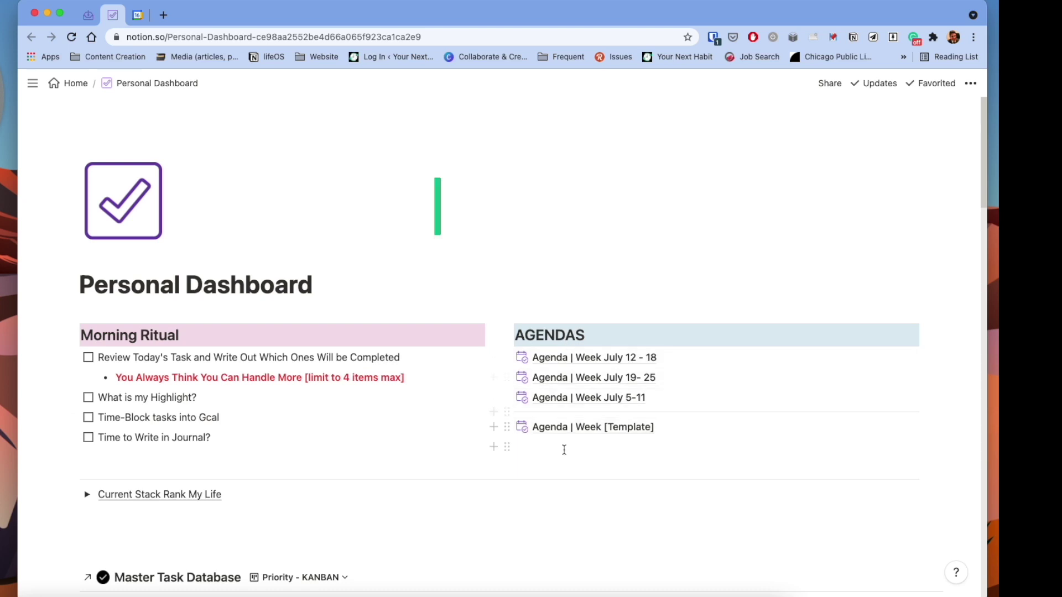
pyautogui.click(539, 358)
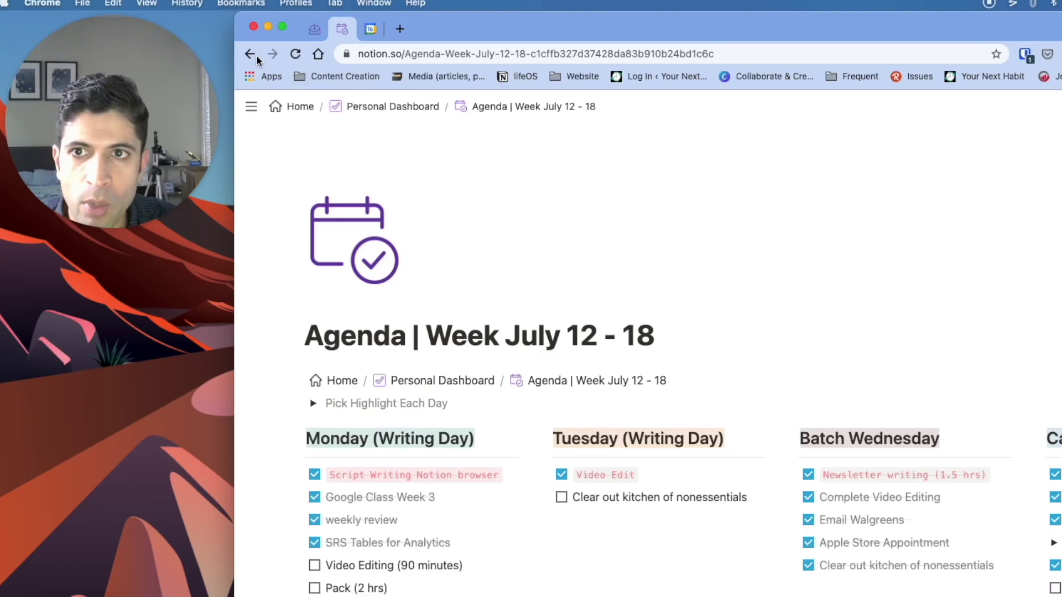
pyautogui.click(31, 36)
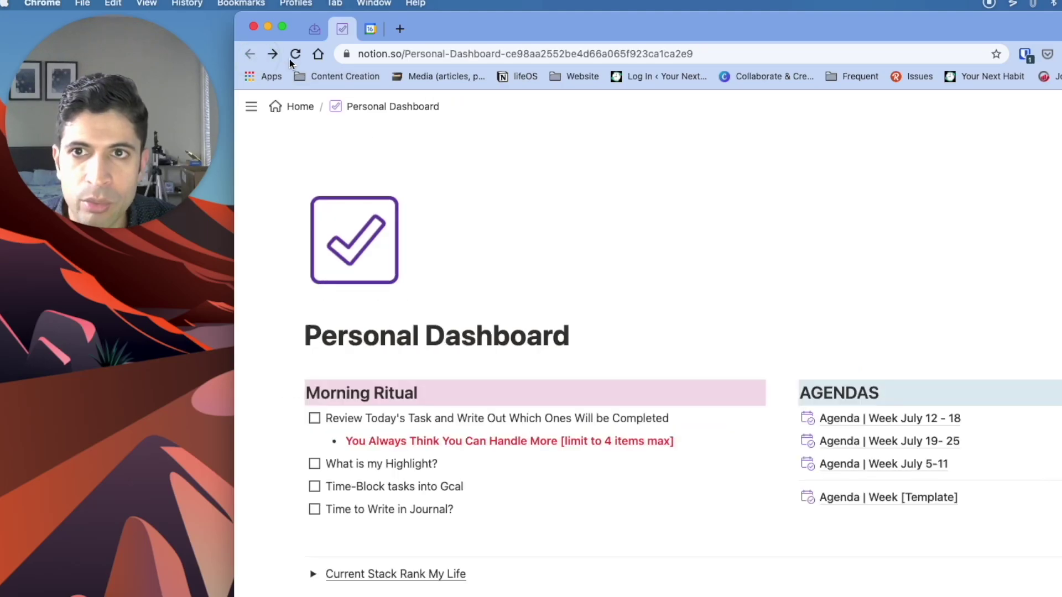
pyautogui.click(370, 29)
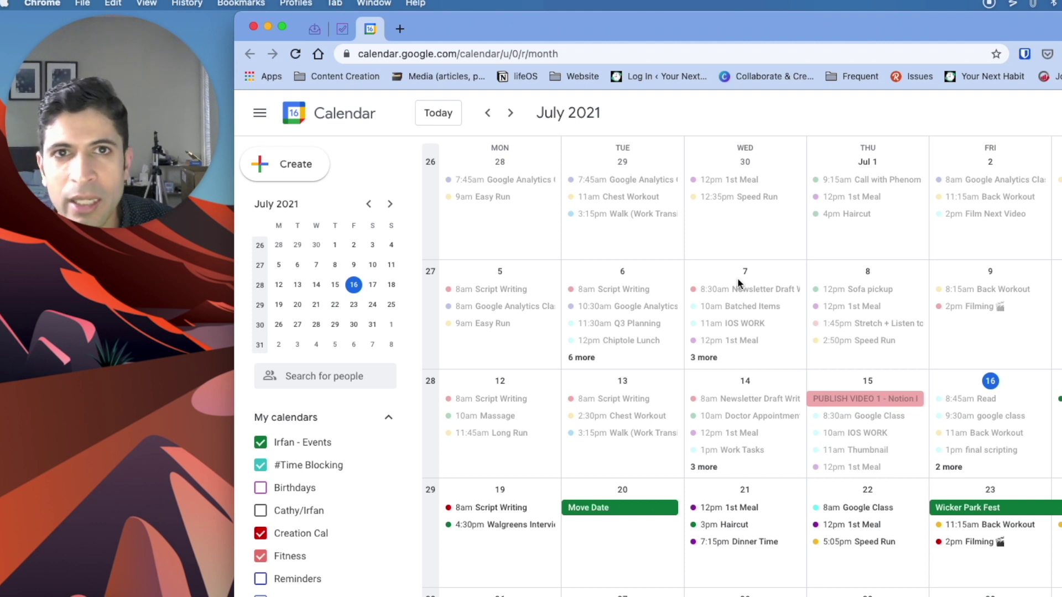
# Cycle through the Dashboard, Calendar and Task Inbox pinned tabs, finishing on Task Inbox.
pyautogui.click(315, 29)
pyautogui.click(348, 30)
pyautogui.click(369, 30)
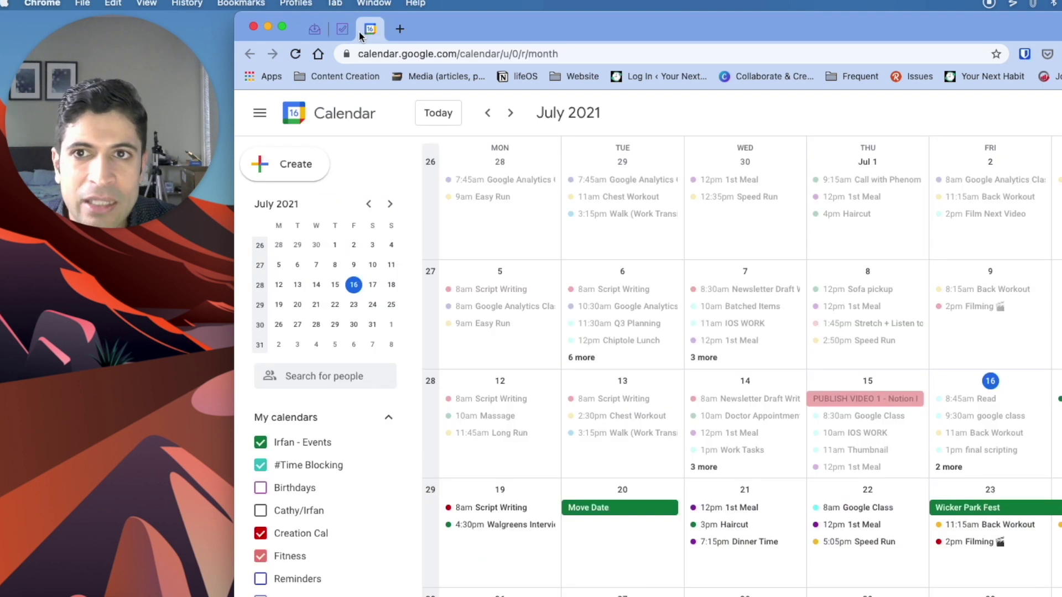
pyautogui.click(342, 30)
pyautogui.click(315, 30)
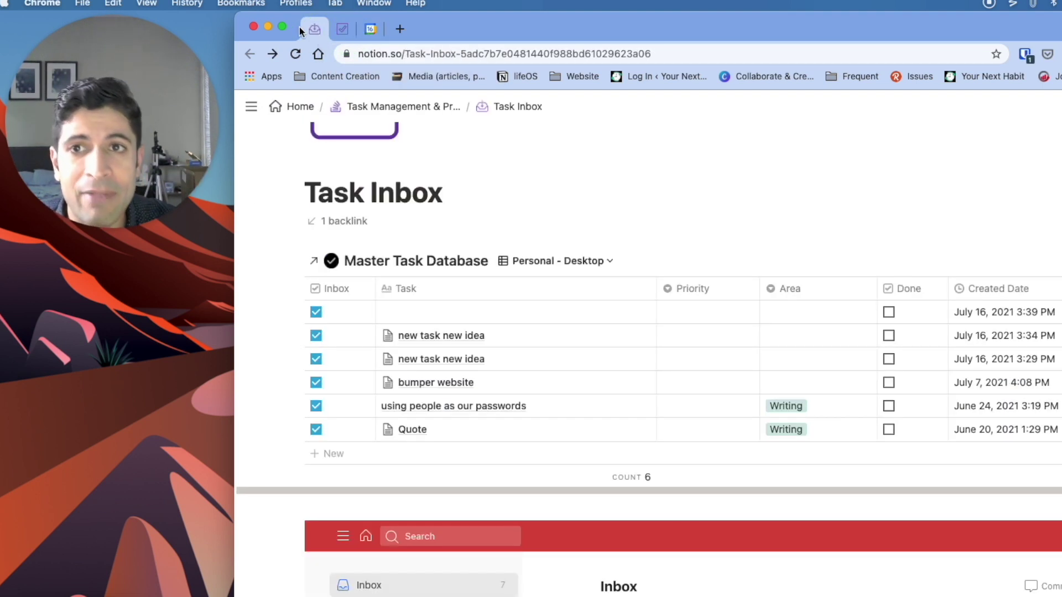
pyautogui.click(339, 30)
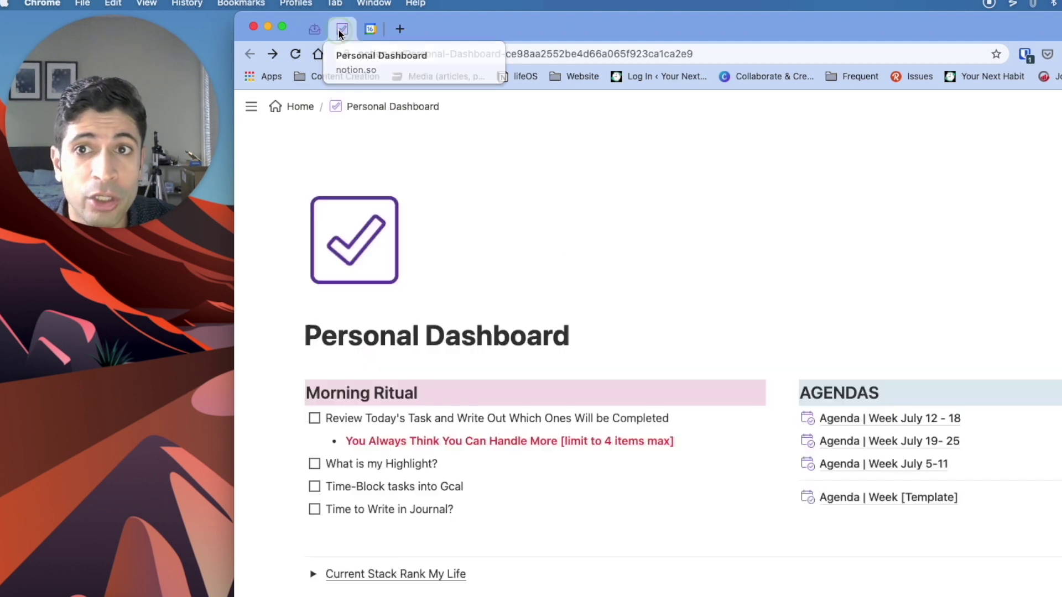
pyautogui.moveTo(319, 29); pyautogui.dragTo(299, 32)
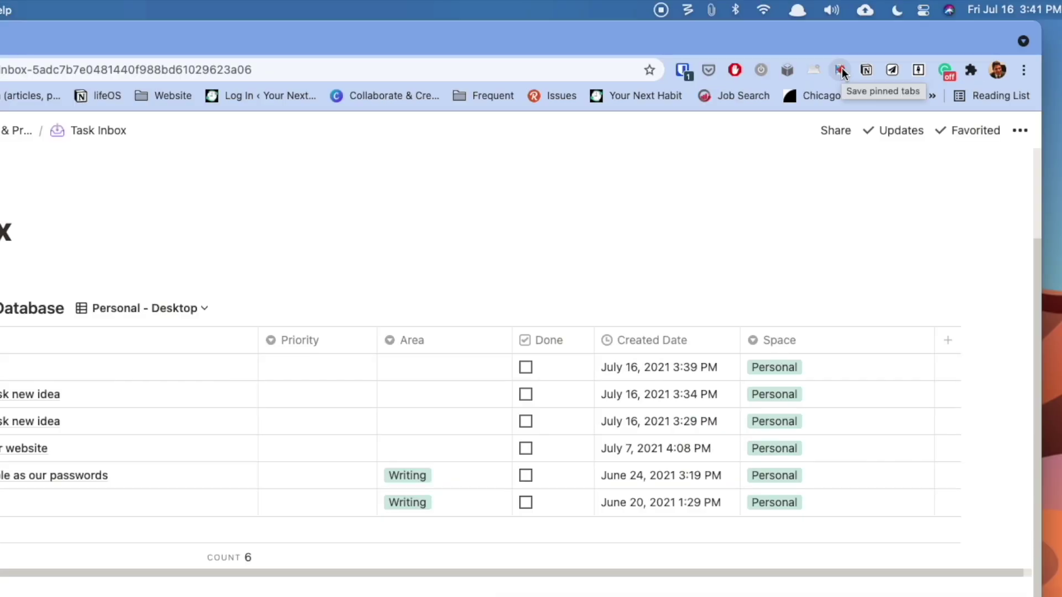
# Inspect the saved Startup (in, dash, cal) pinned-tab set and its Autoload setting.
pyautogui.click(839, 70)
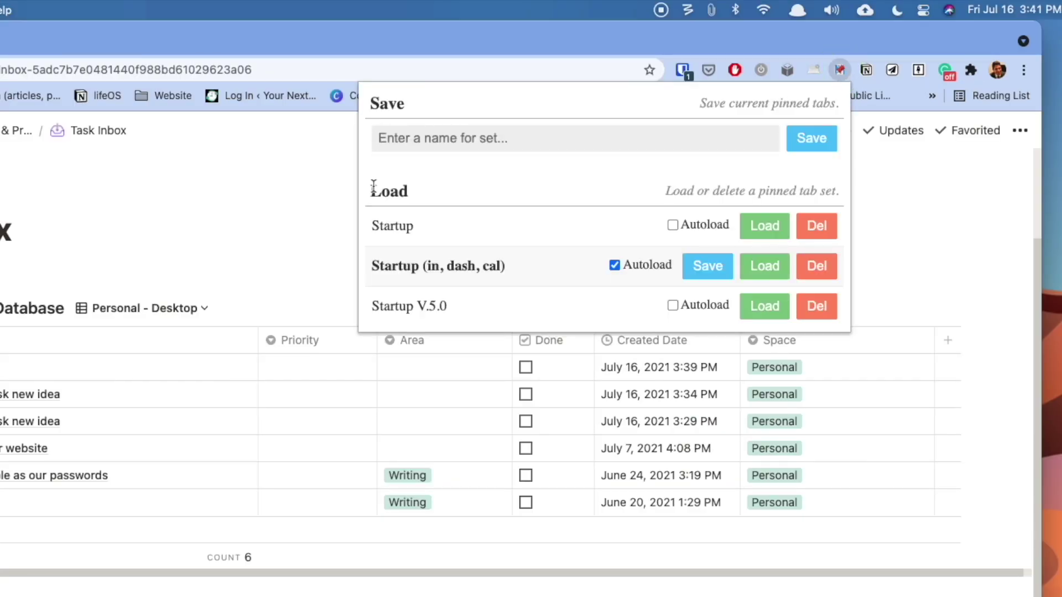
pyautogui.moveTo(372, 264); pyautogui.dragTo(550, 260)
pyautogui.click(549, 260)
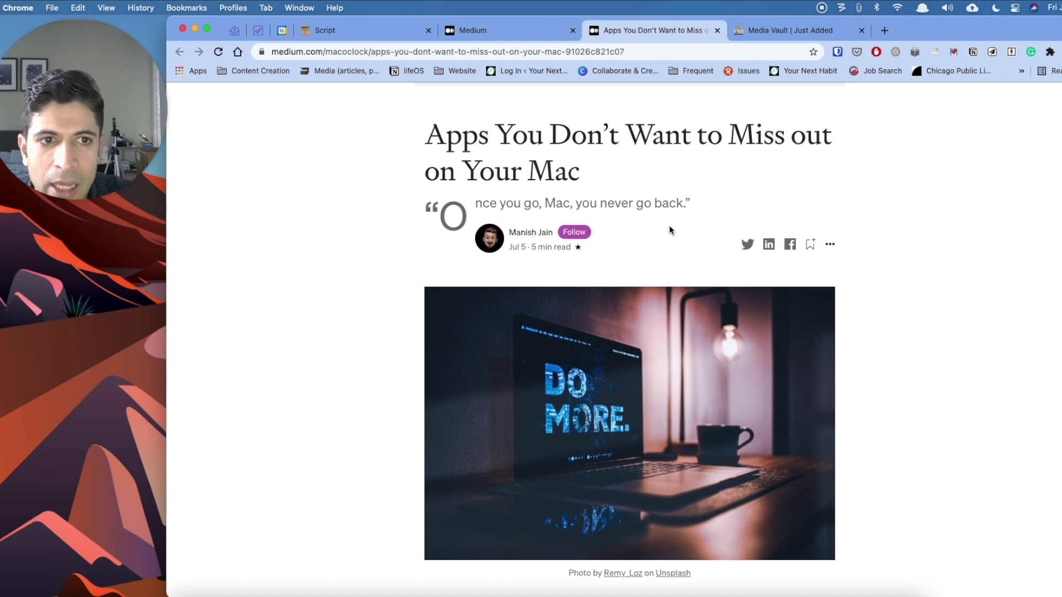
# Save the Medium article to Media Vault and apply the Article Template in Notion.
pyautogui.click(973, 51)
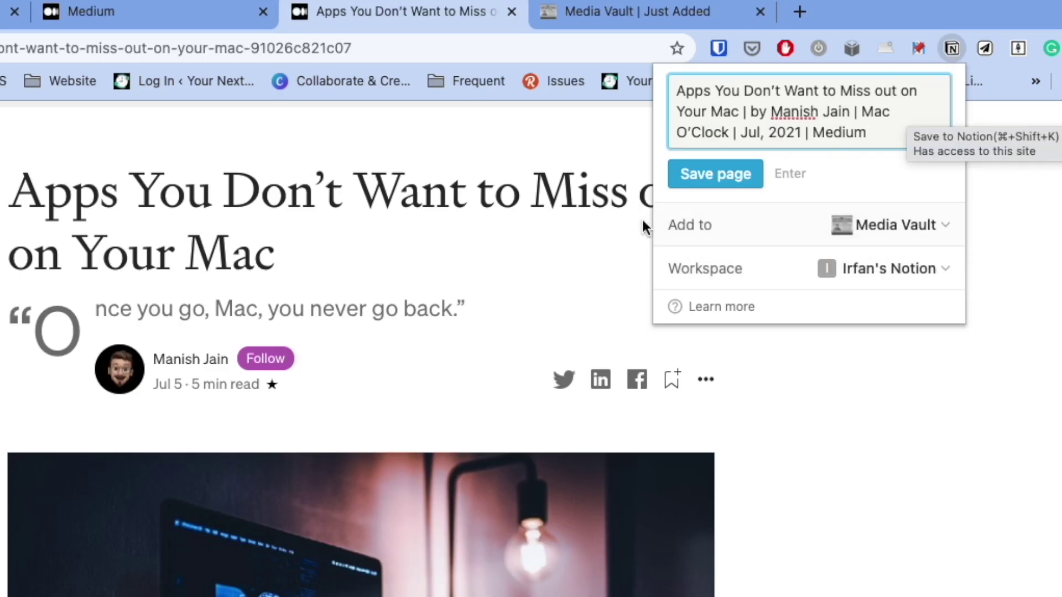
pyautogui.click(724, 178)
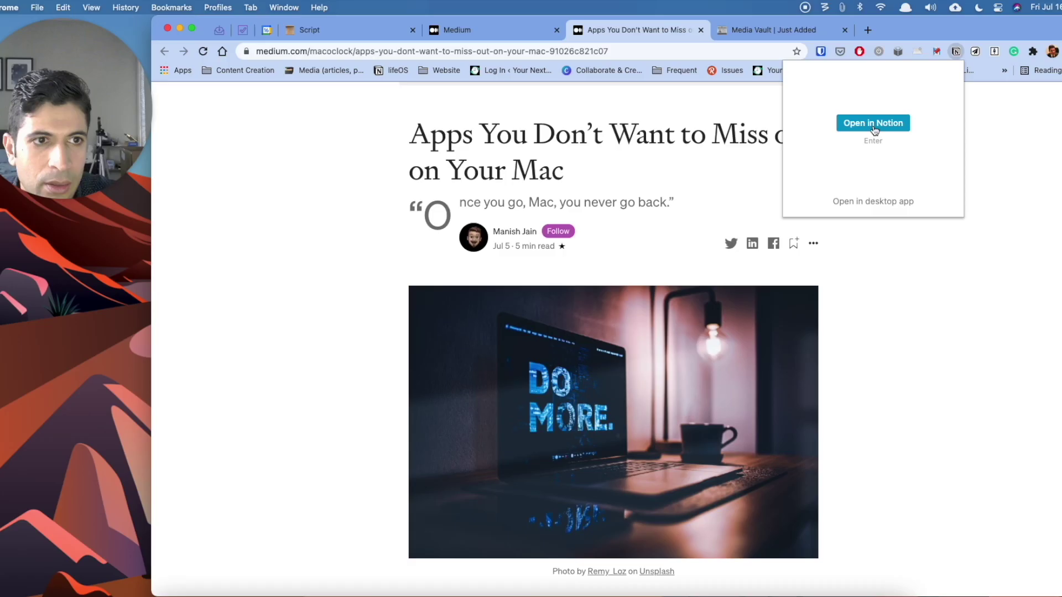
pyautogui.click(874, 126)
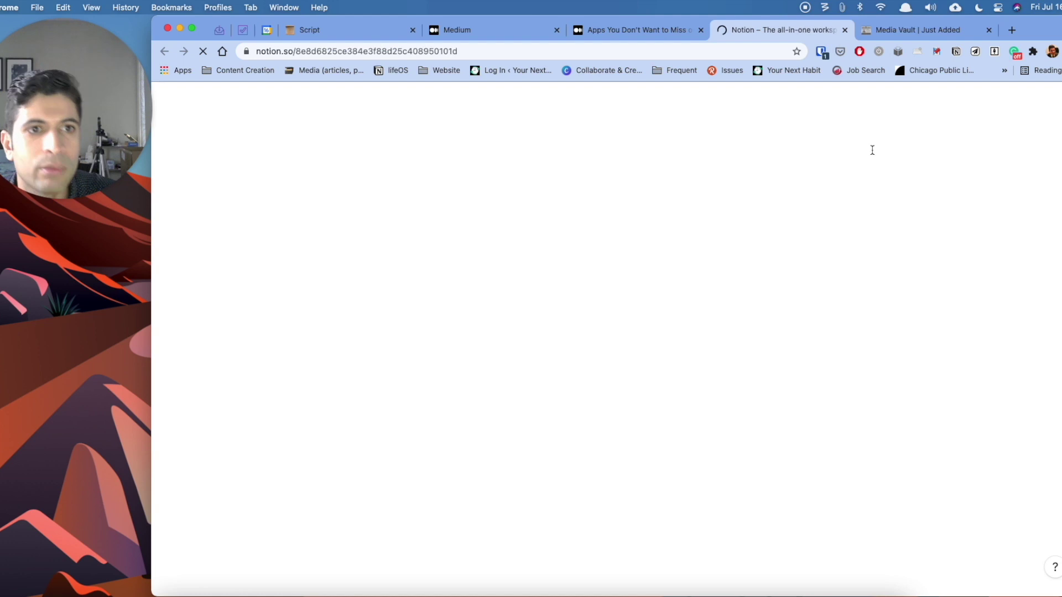
pyautogui.scroll(-2, 510, 221)
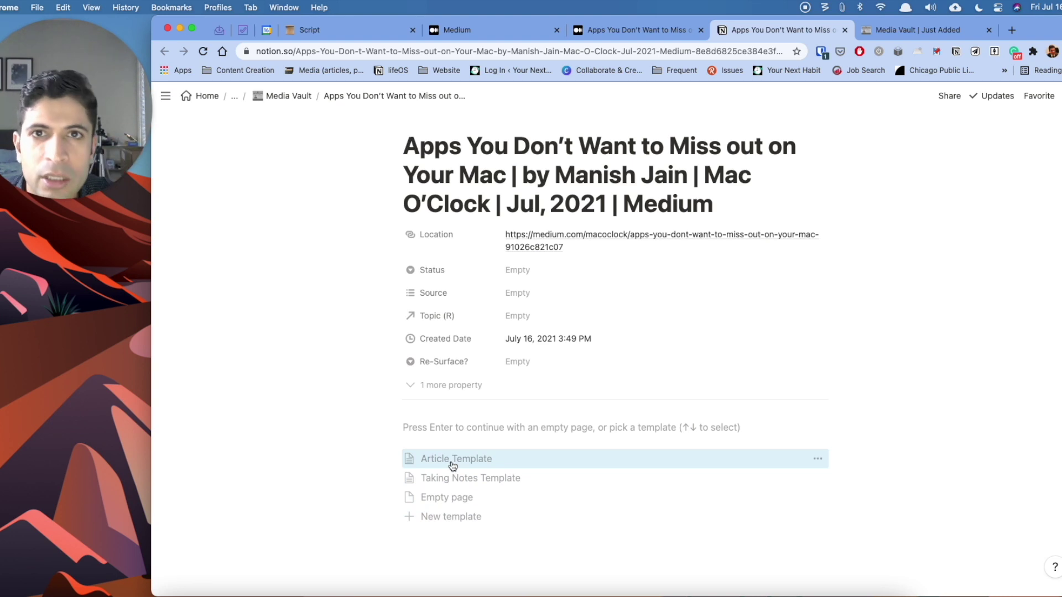
pyautogui.click(452, 466)
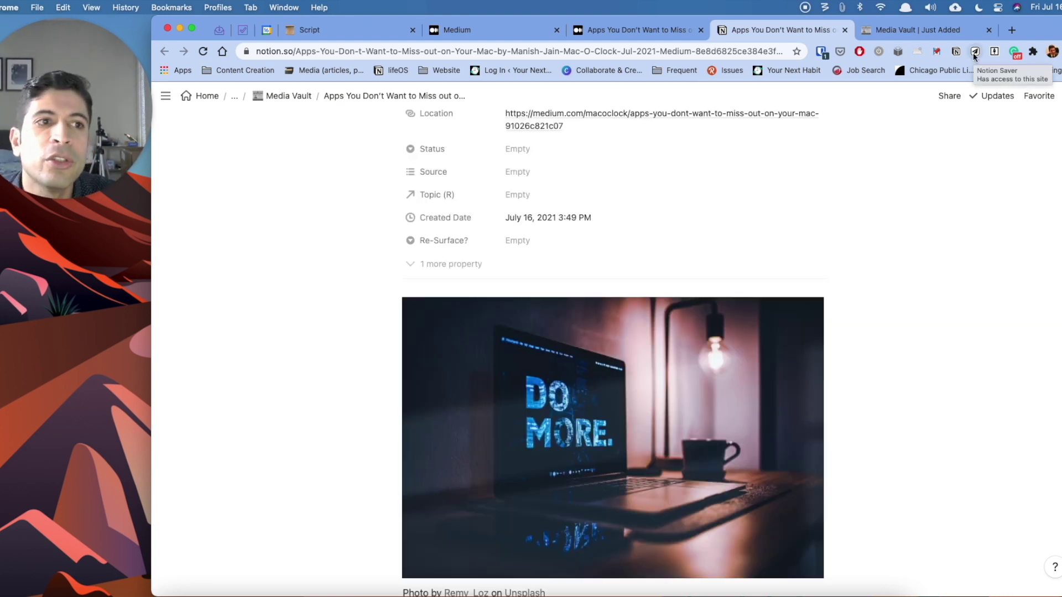
# Clip the Mac apps article into Media Vault with Notion Saver as a new Up Next page.
pyautogui.click(652, 31)
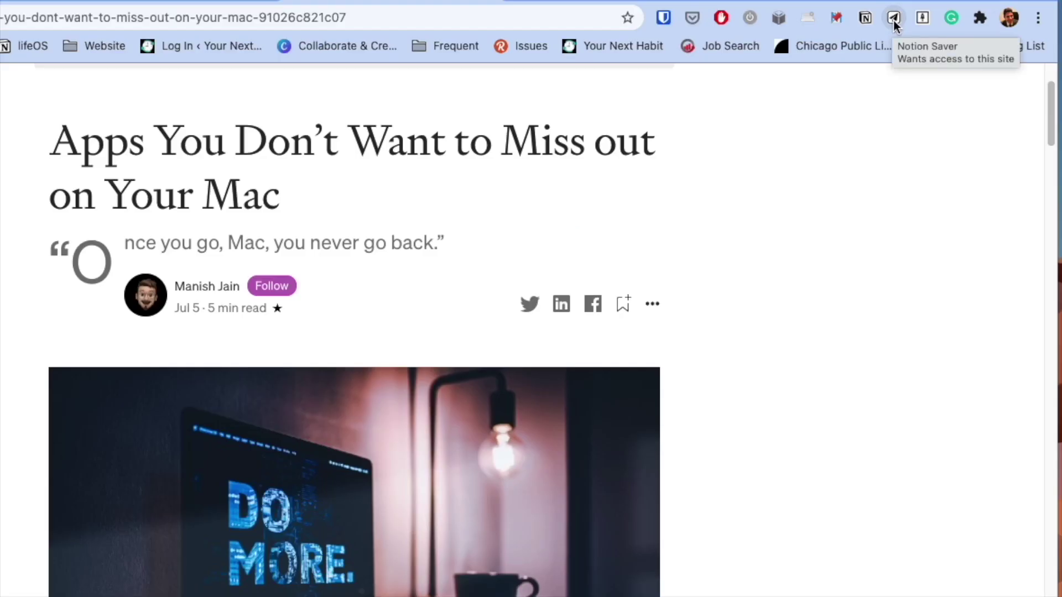
pyautogui.click(893, 18)
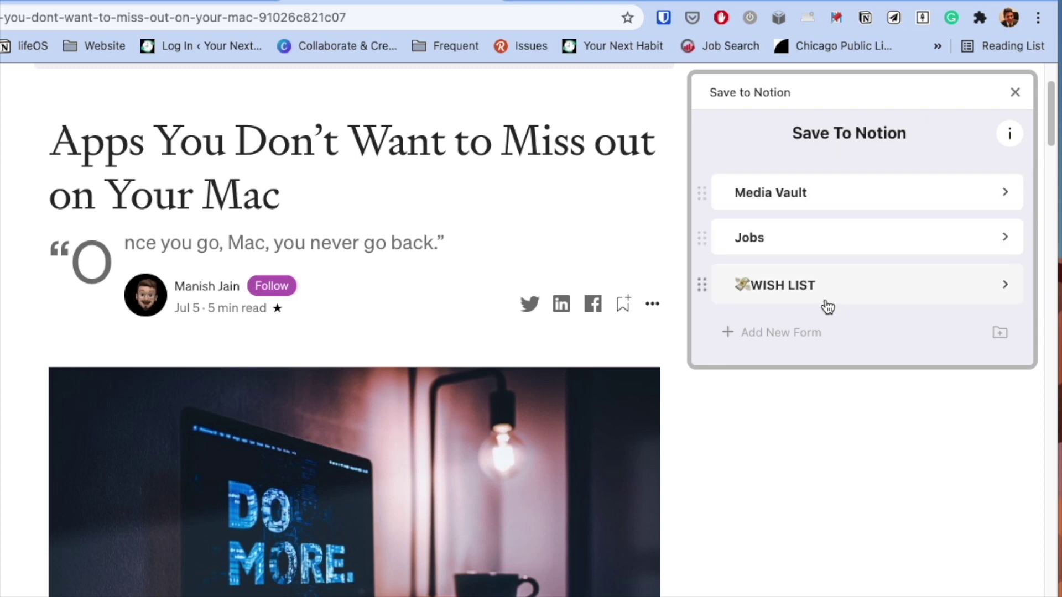
pyautogui.click(775, 208)
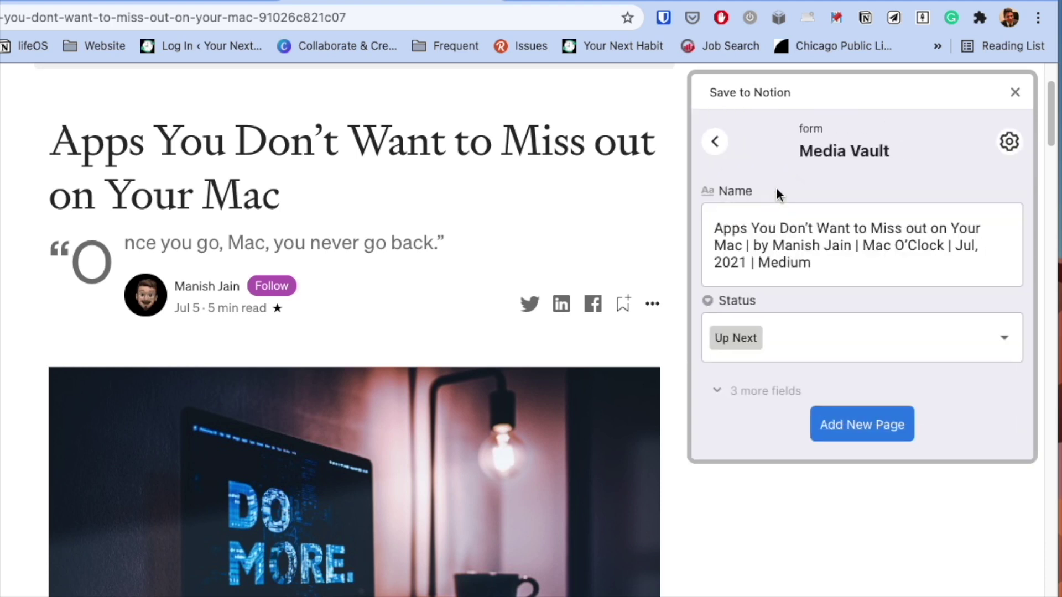
pyautogui.click(1009, 142)
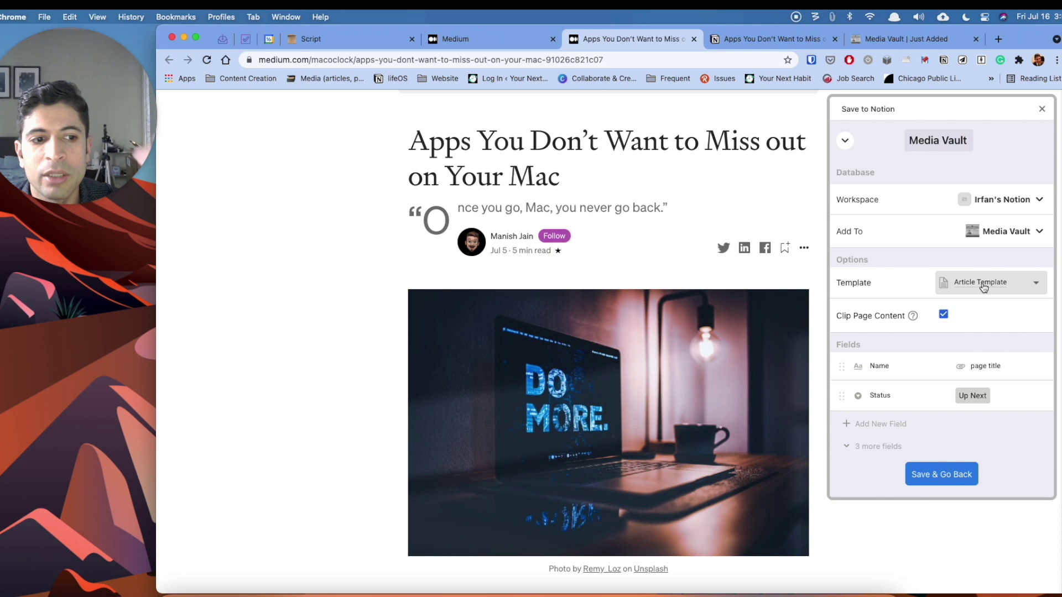
pyautogui.click(935, 470)
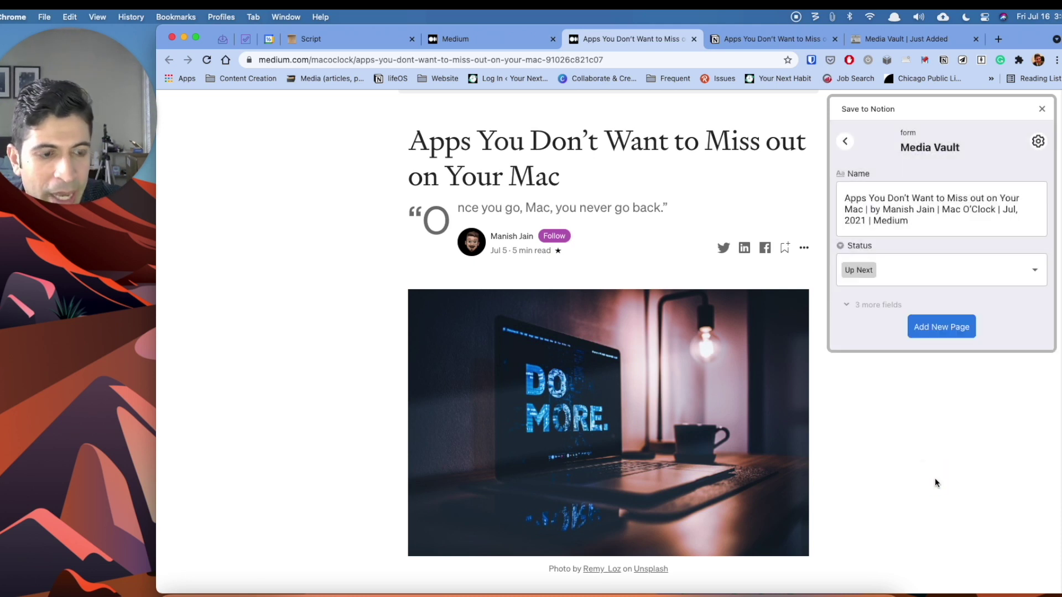
pyautogui.click(939, 330)
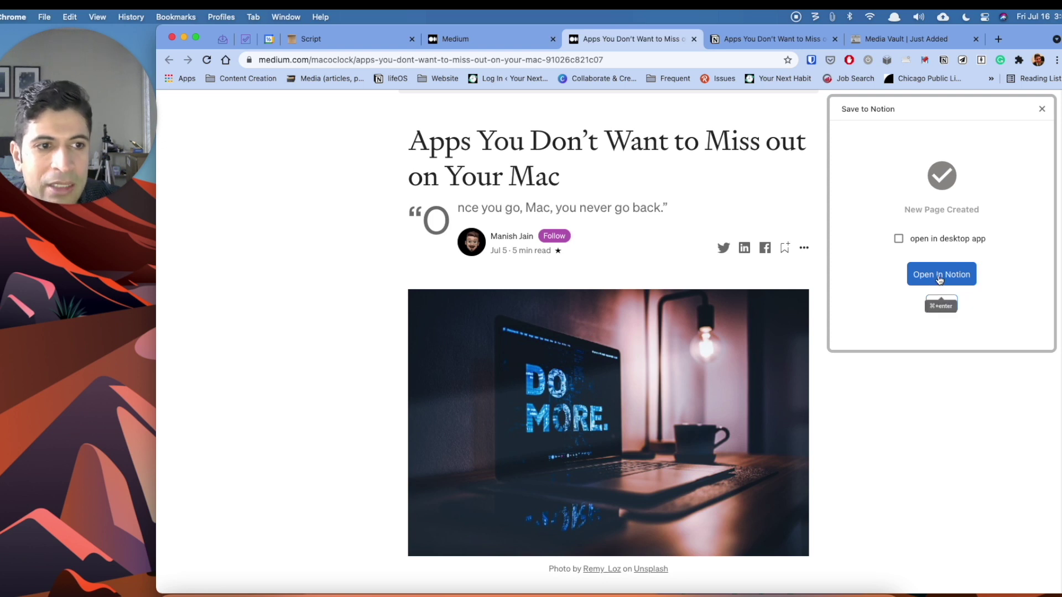
pyautogui.click(939, 275)
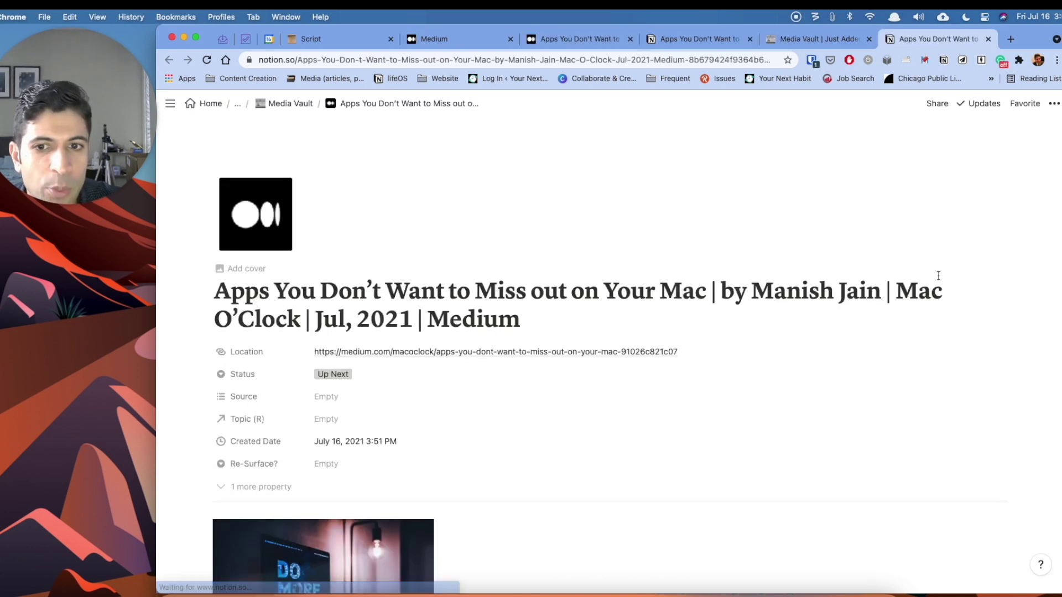
pyautogui.scroll(-5, 550, 383)
pyautogui.scroll(-1, 550, 383)
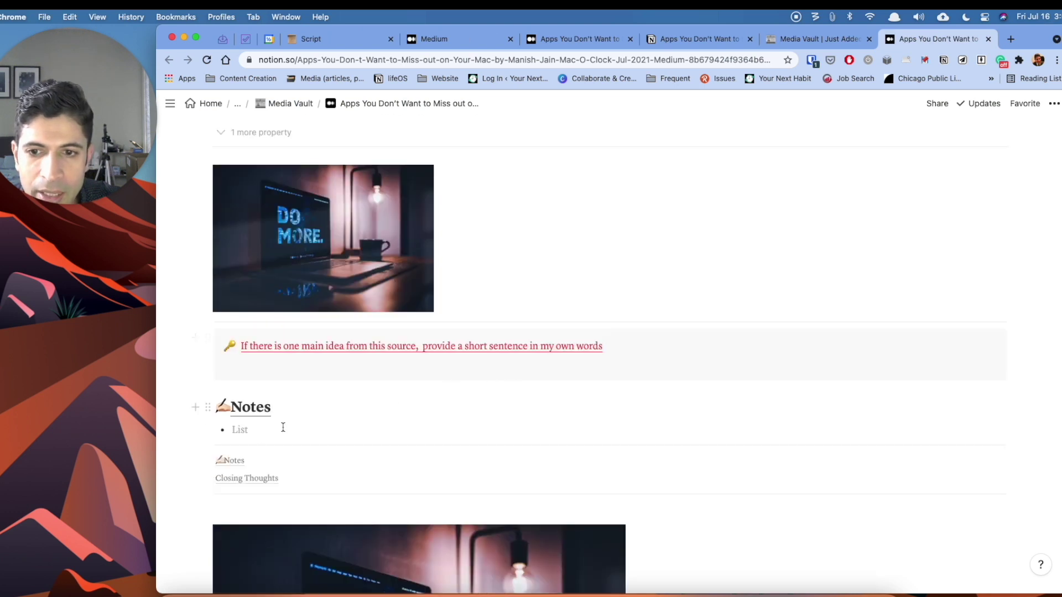
pyautogui.click(256, 435)
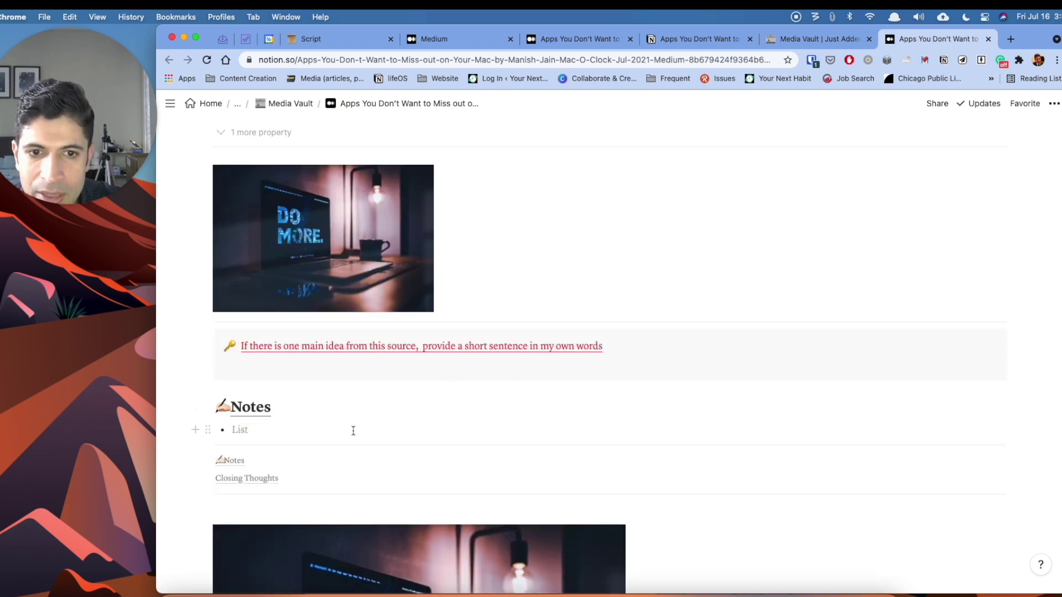
pyautogui.scroll(-1, 284, 429)
pyautogui.click(240, 461)
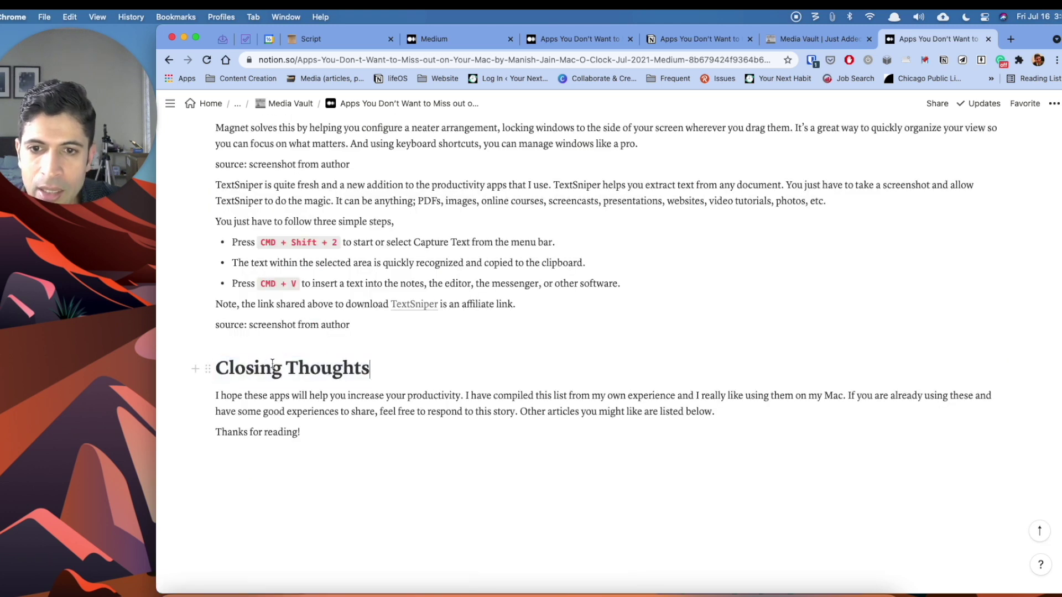
pyautogui.click(359, 368)
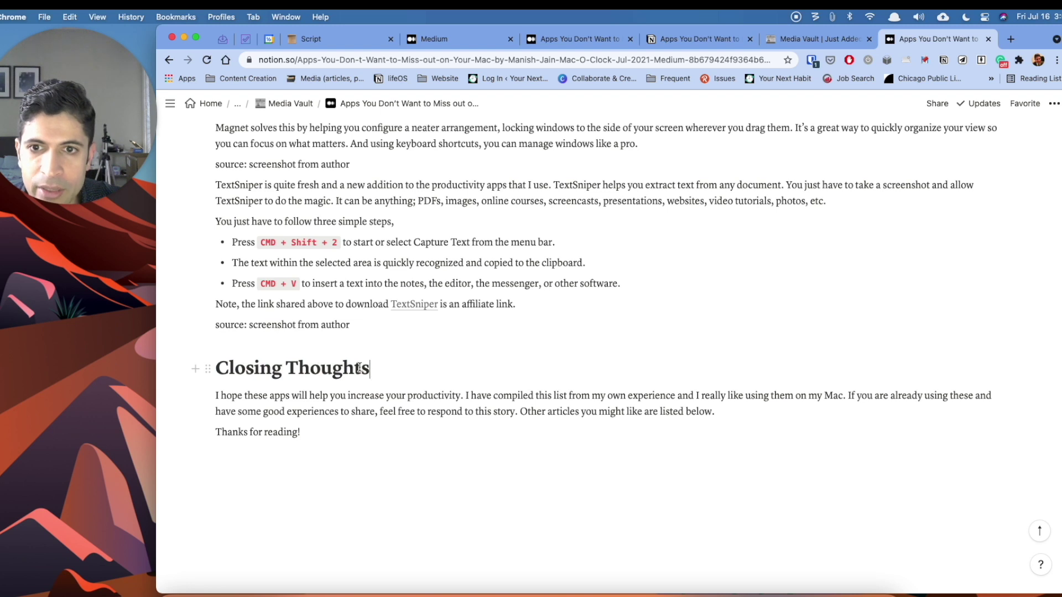
pyautogui.scroll(20, 773, 343)
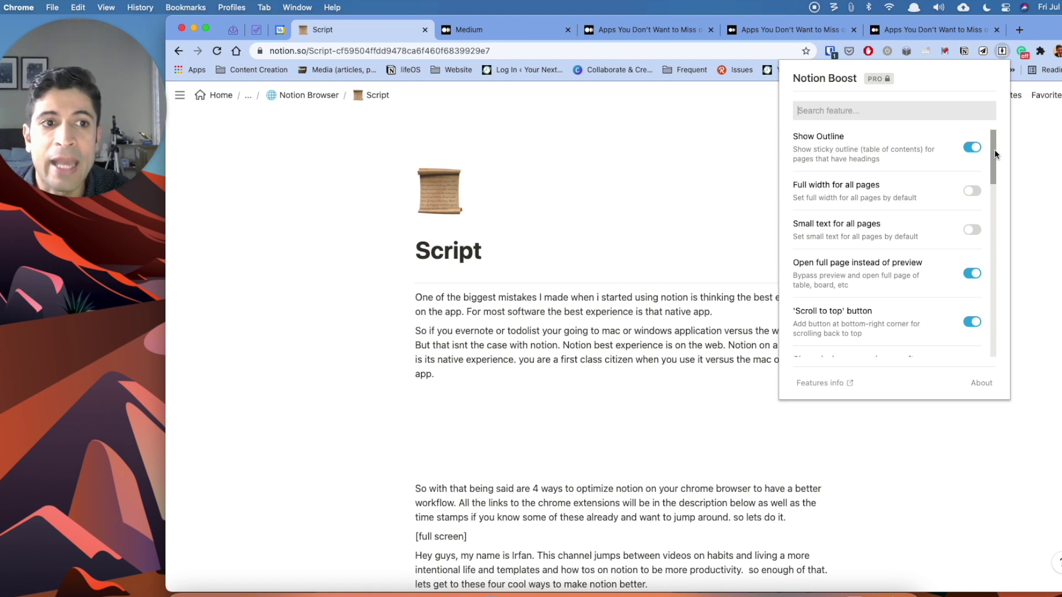
# Close the Notion Boost settings popup on the Script page.
pyautogui.moveTo(994, 151); pyautogui.dragTo(994, 150)
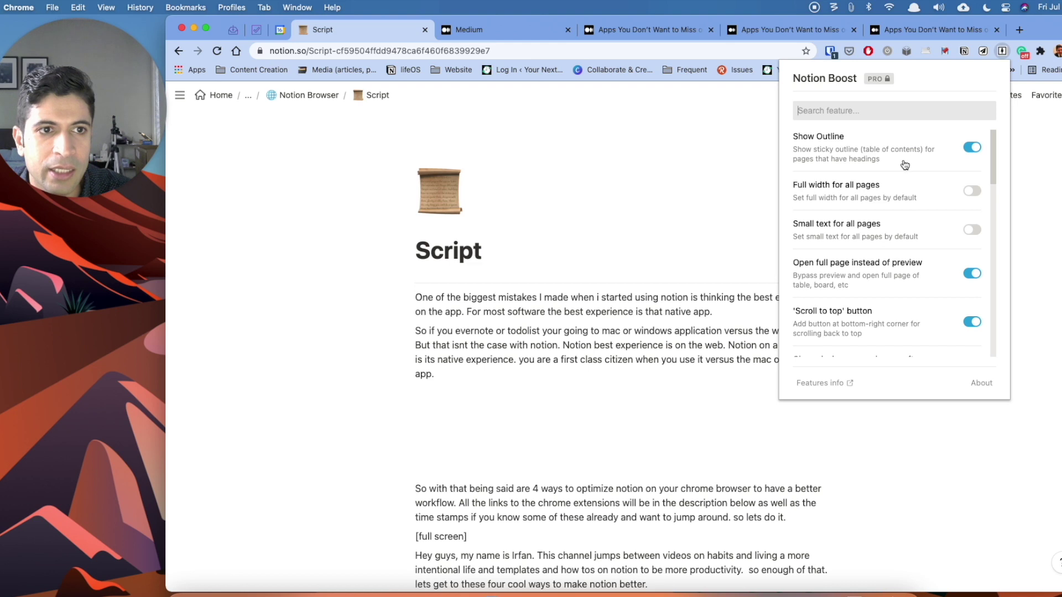
pyautogui.click(700, 169)
pyautogui.scroll(-3, 642, 291)
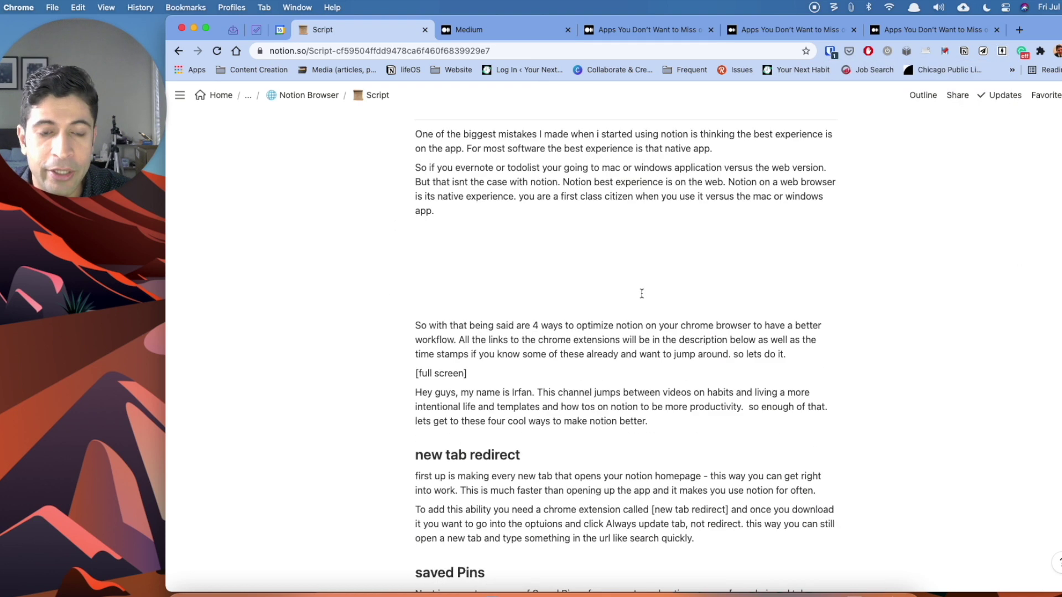
pyautogui.scroll(3, 642, 292)
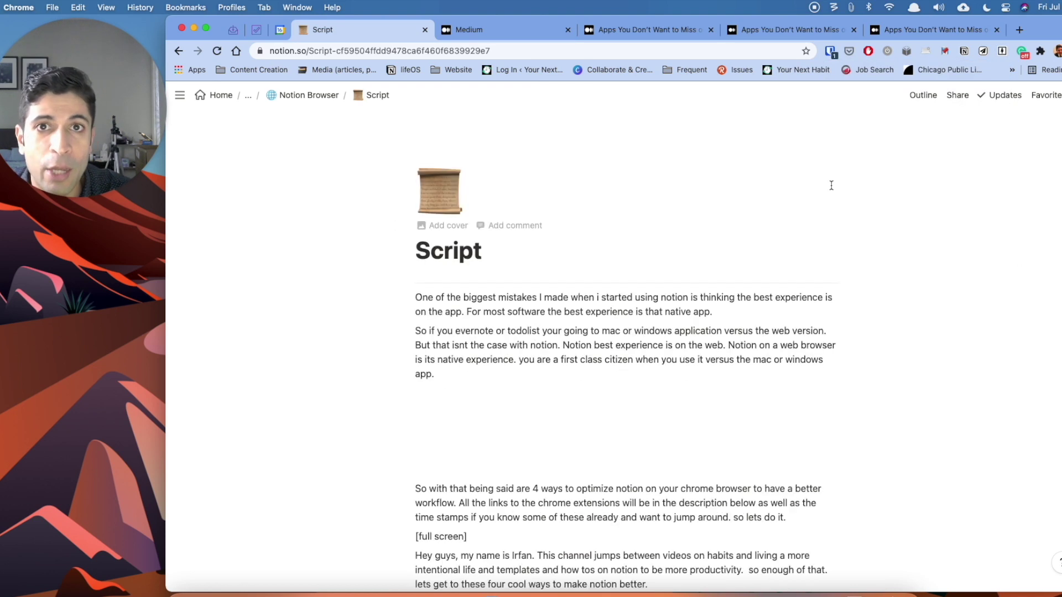
# Use the Script page outline to jump between Scene 1/Intro, saved Pins, bookmarking tool and notion boost sections.
pyautogui.click(922, 96)
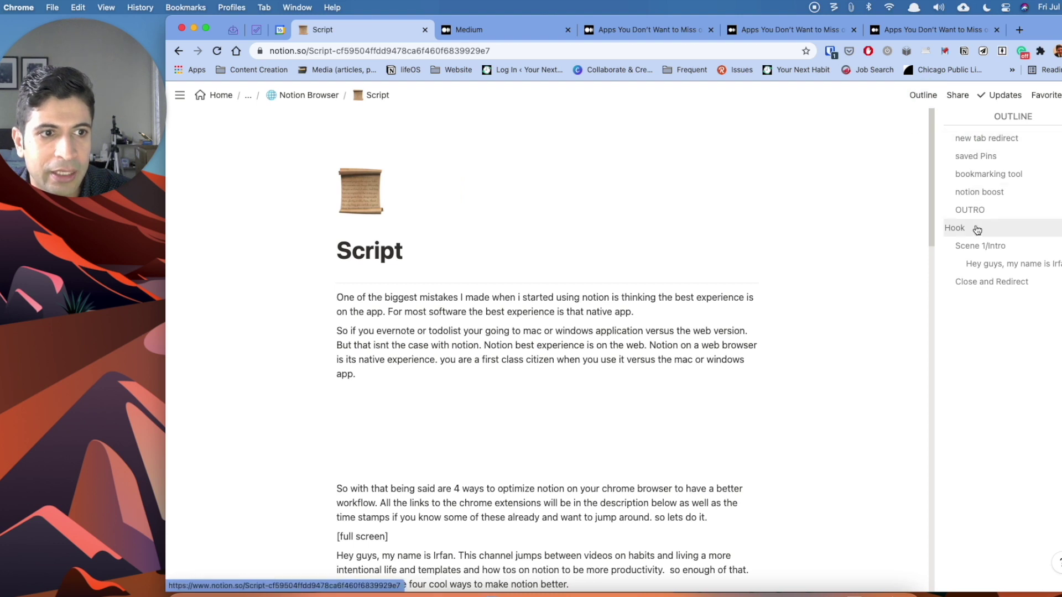
pyautogui.click(974, 247)
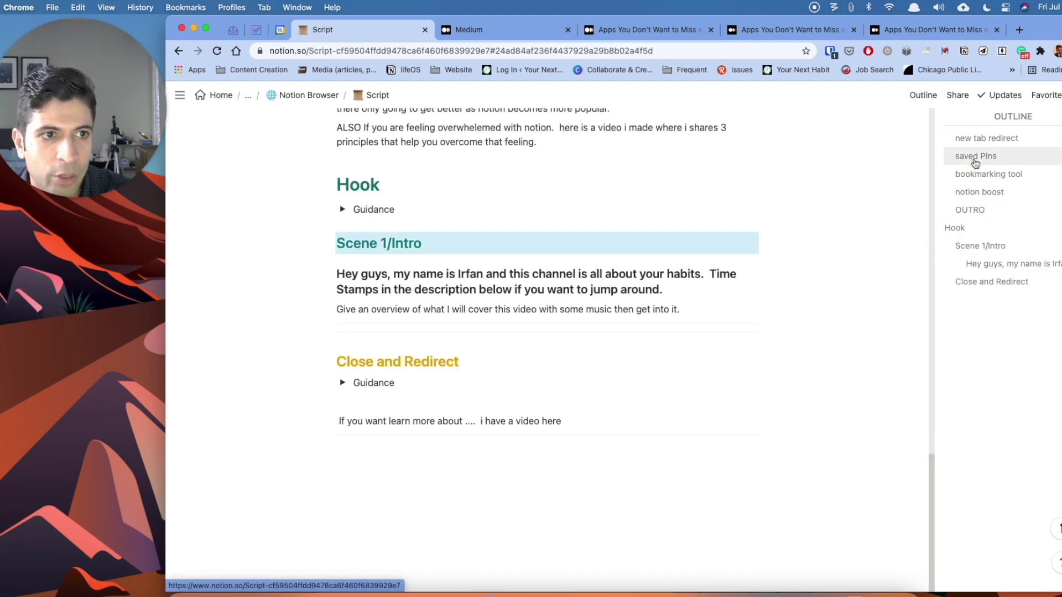
pyautogui.click(974, 158)
pyautogui.click(974, 174)
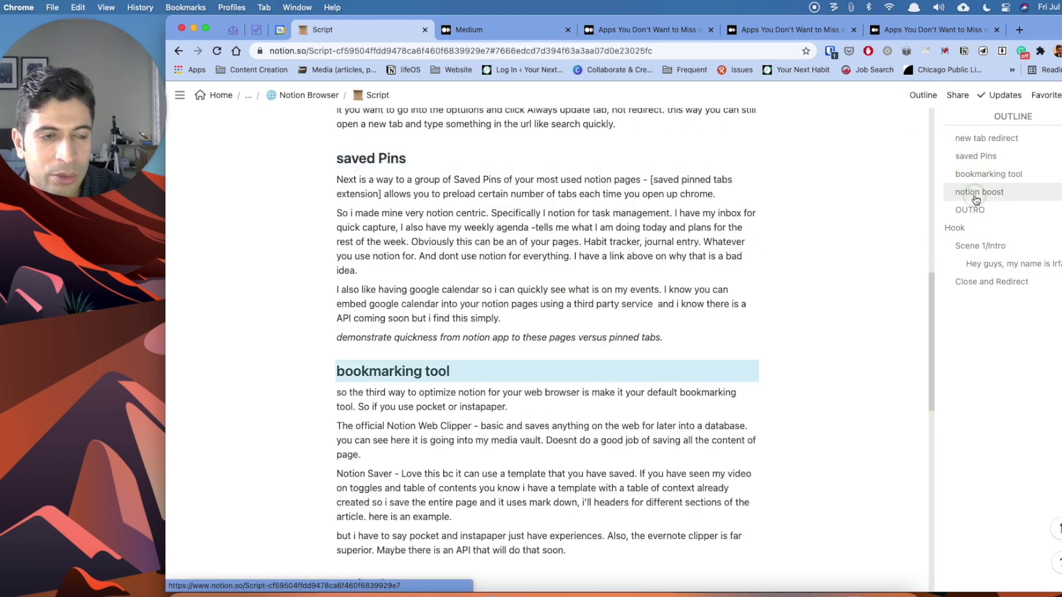
pyautogui.click(973, 193)
pyautogui.click(976, 158)
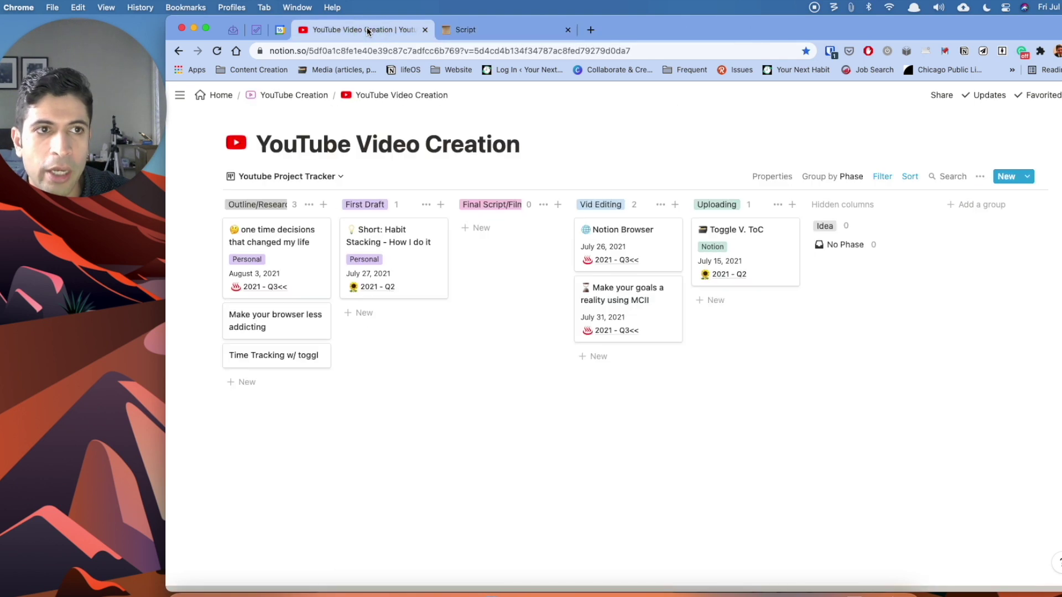
# Turn on Notion Boost's "Open full page instead of preview" option for board cards.
pyautogui.click(1002, 50)
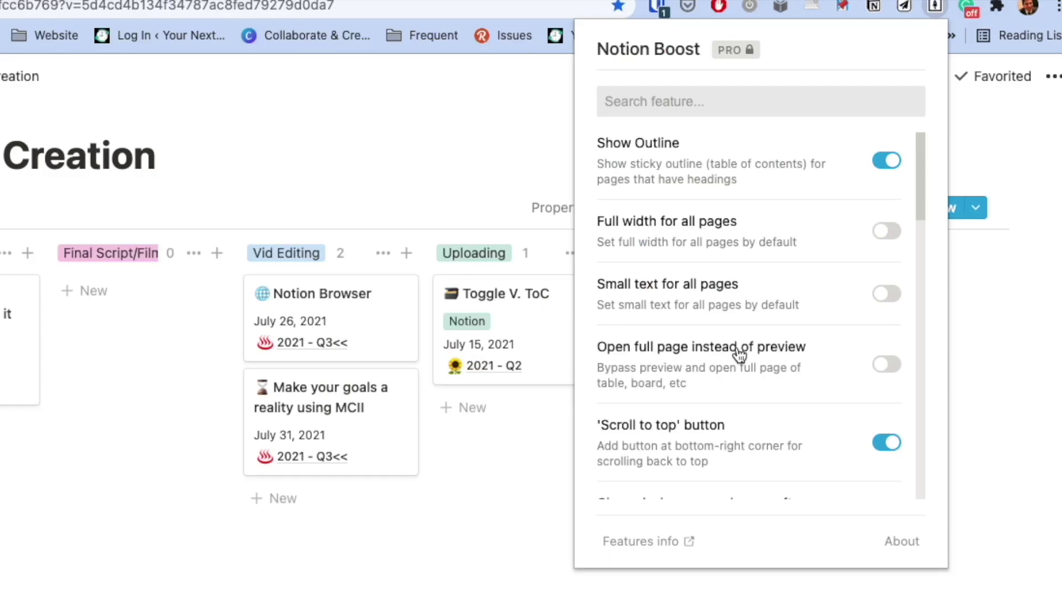
pyautogui.click(889, 364)
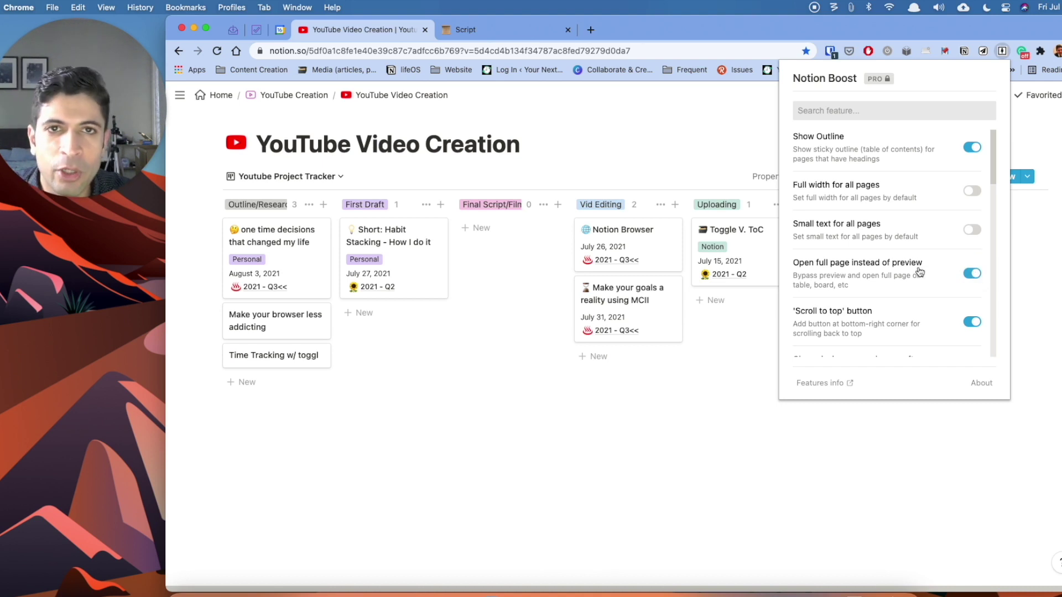
pyautogui.click(673, 131)
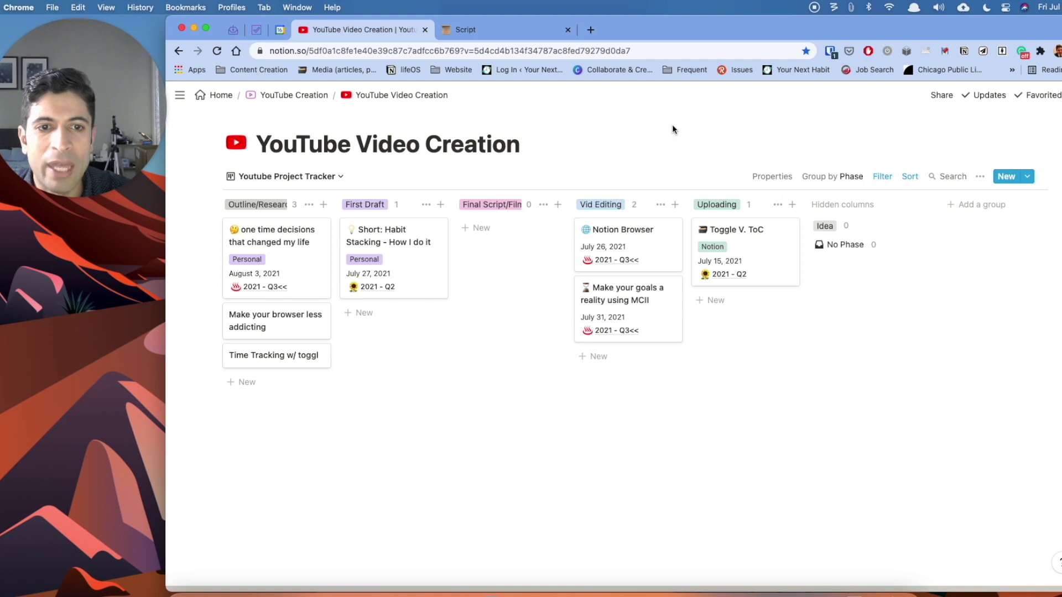
# Open the Short: Habit Stacking and Notion Browser cards as full pages, then return to the board.
pyautogui.click(385, 243)
pyautogui.scroll(-5, 476, 366)
pyautogui.scroll(5, 475, 362)
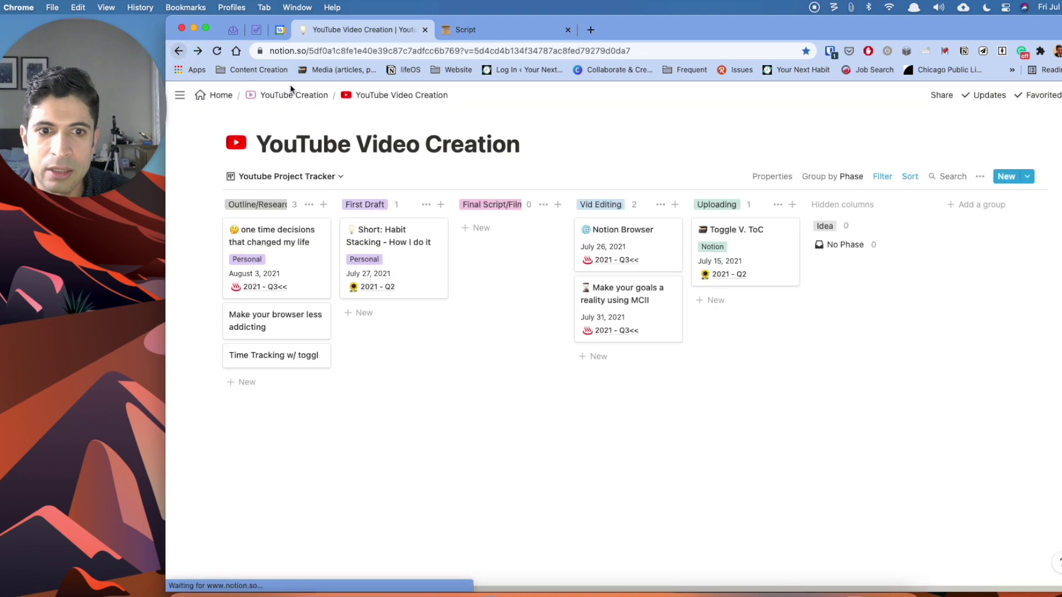
pyautogui.click(626, 235)
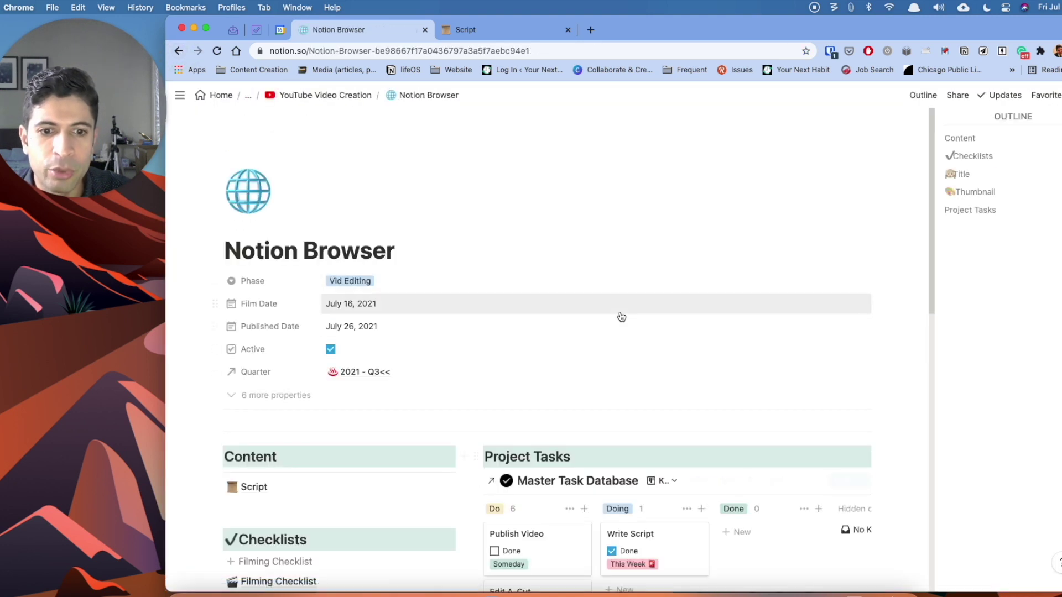
pyautogui.press('super+bracketleft')
pyautogui.click(1001, 50)
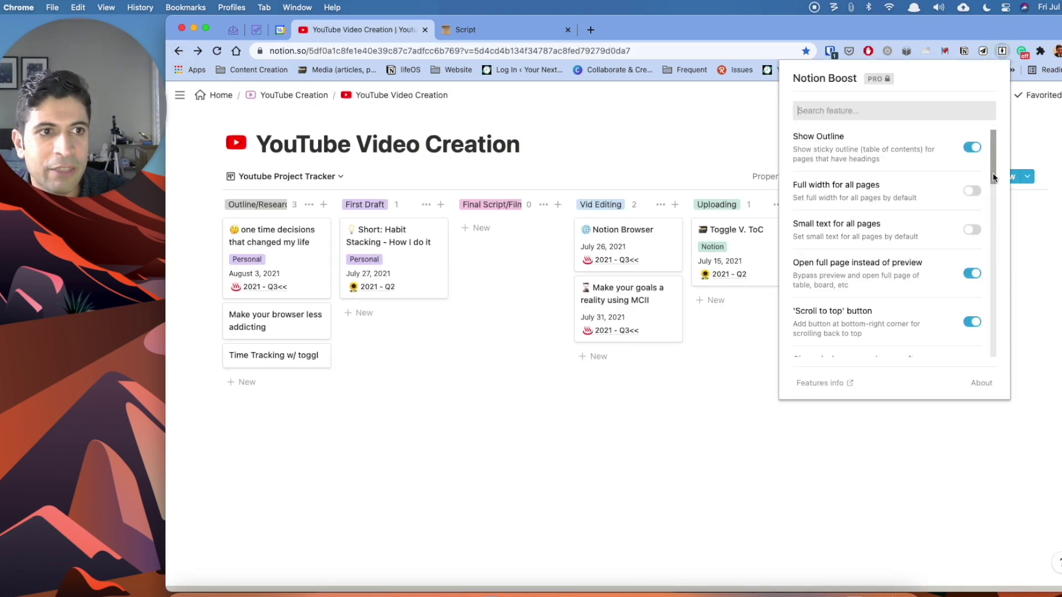
pyautogui.moveTo(994, 172); pyautogui.dragTo(998, 139)
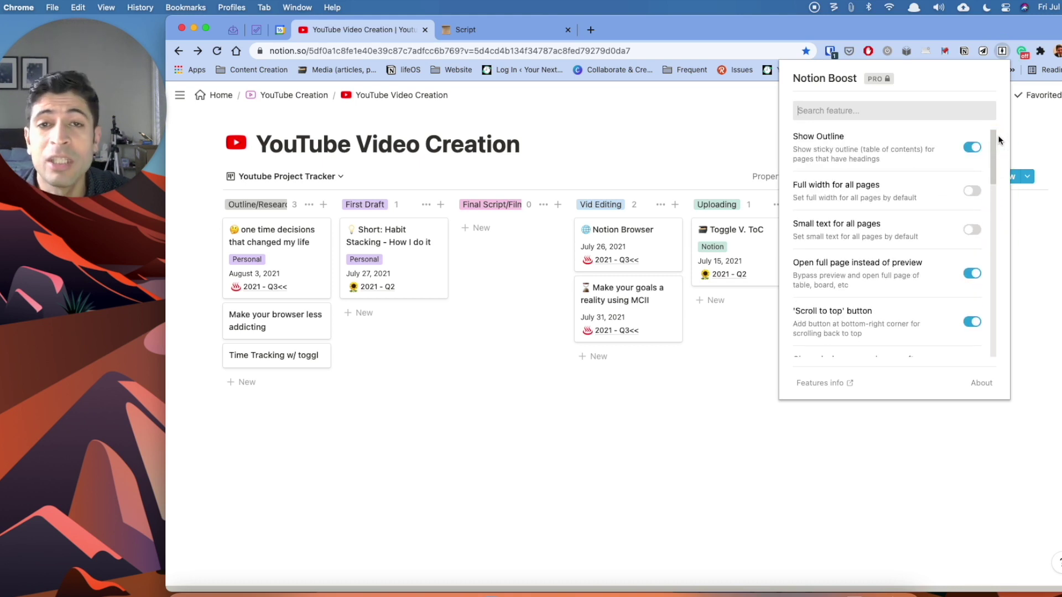